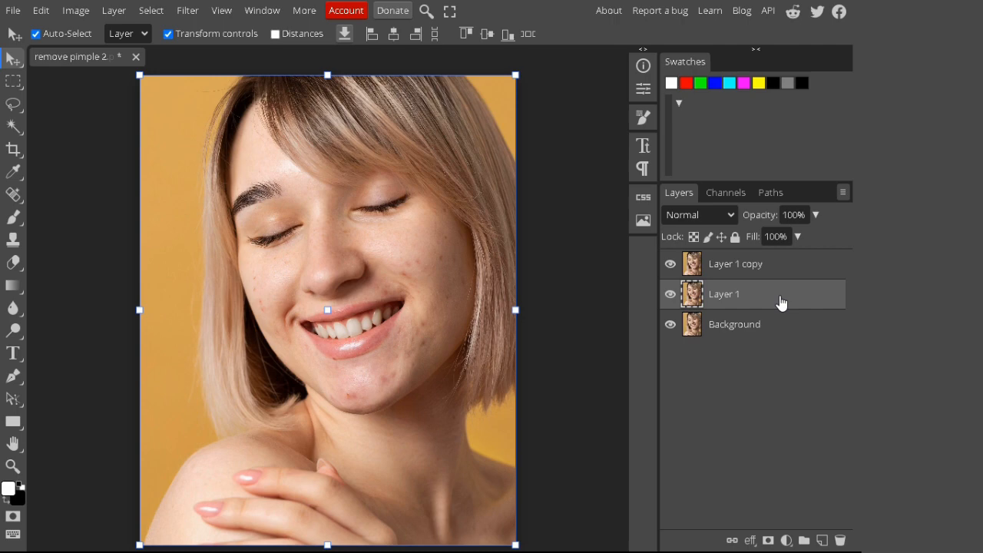
# Convert both Layer 1 and Layer 1 copy to smart objects
pyautogui.rightClick(780, 302)
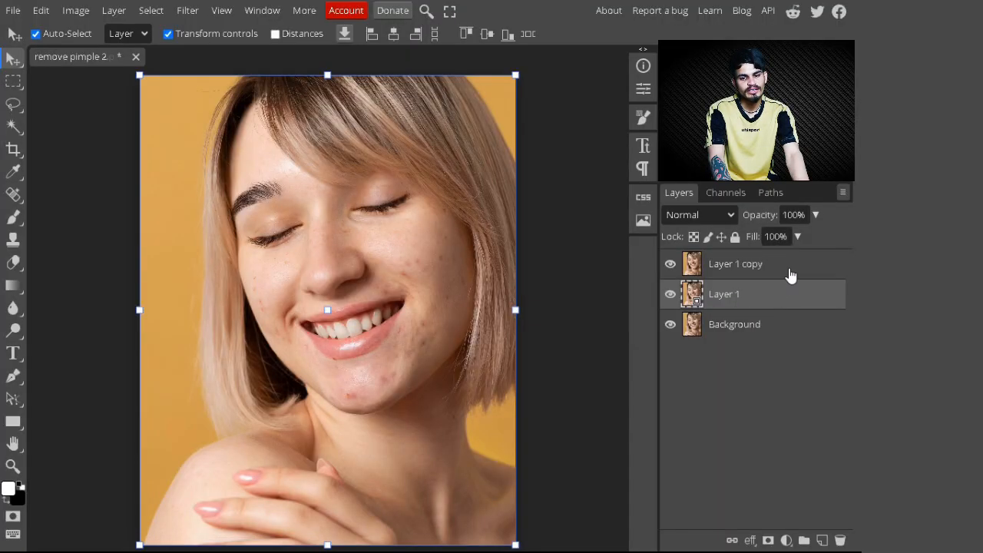
pyautogui.click(791, 270)
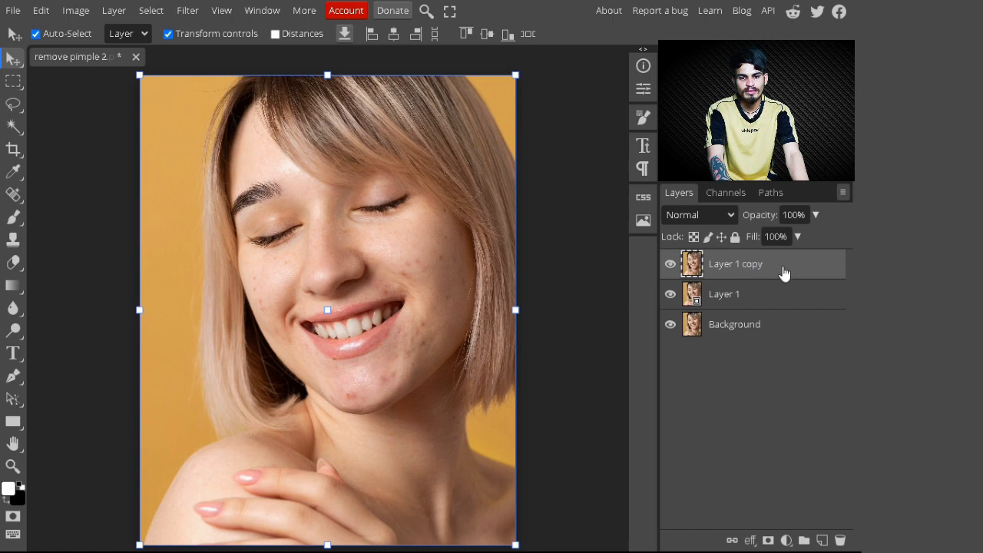
pyautogui.rightClick(784, 274)
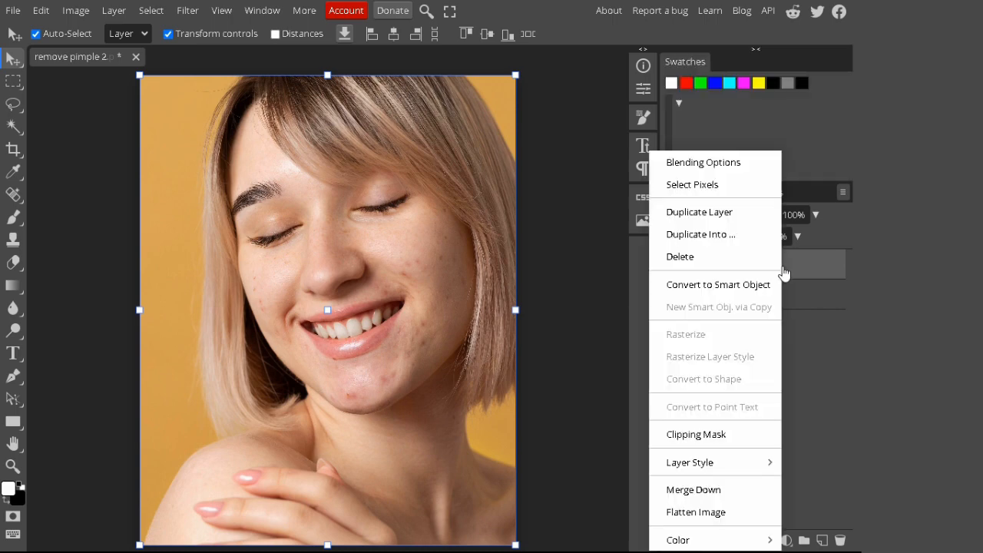
pyautogui.click(729, 286)
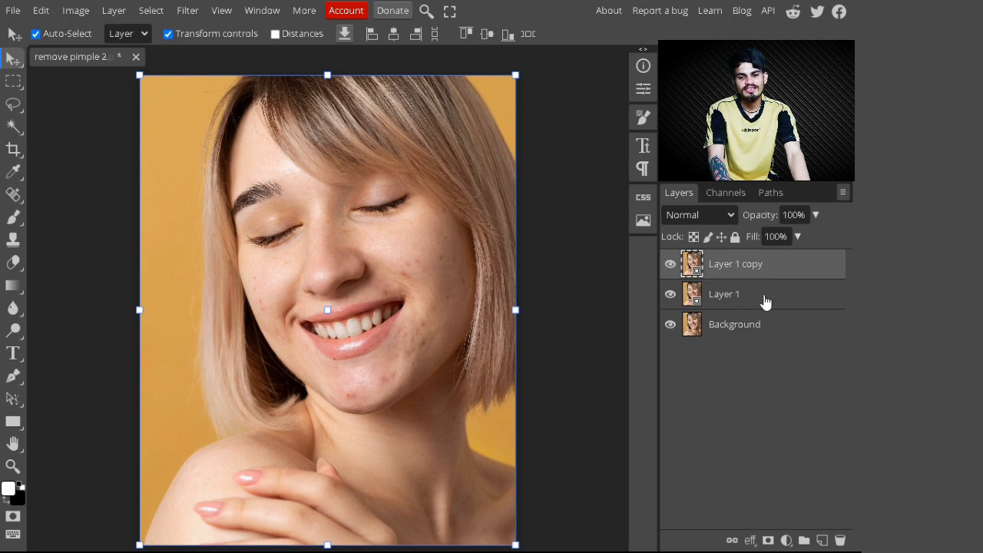
# Rename Layer 1 as "remove pimple"
pyautogui.click(759, 302)
pyautogui.doubleClick(735, 299)
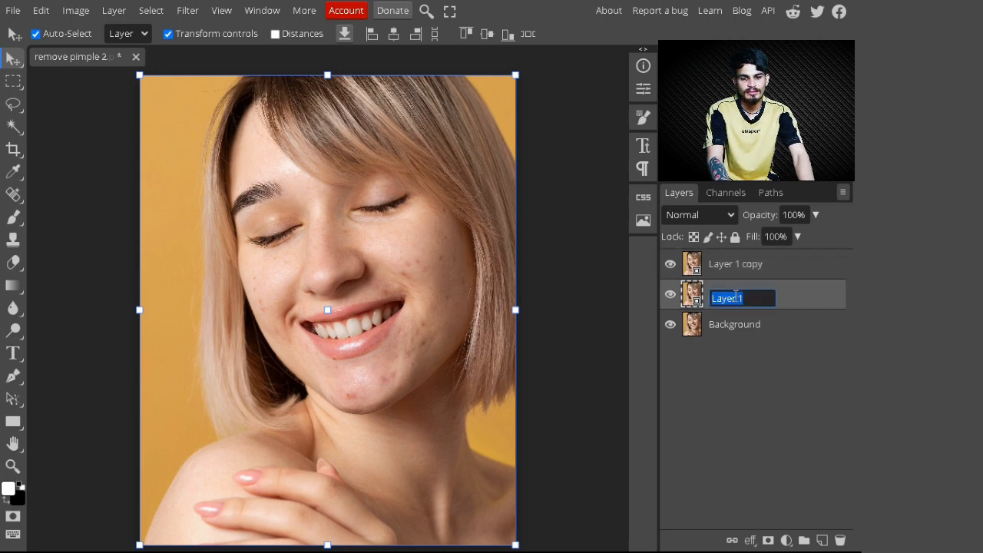
pyautogui.write('remove')
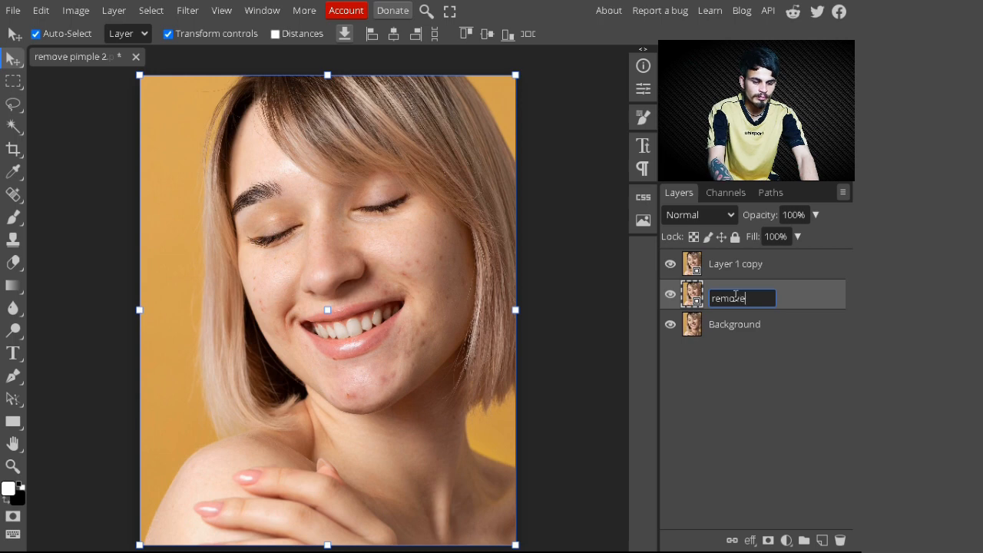
pyautogui.write(' pimple')
pyautogui.press('Return')
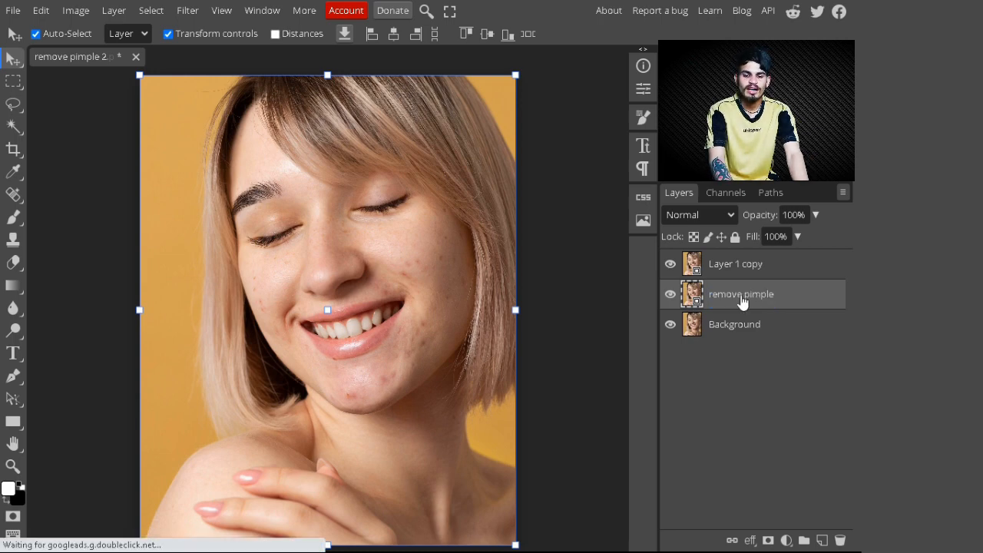
# Hide Layer 1 copy and apply a Gaussian Blur with a 20 px radius to the remove pimple layer
pyautogui.click(670, 269)
pyautogui.click(192, 10)
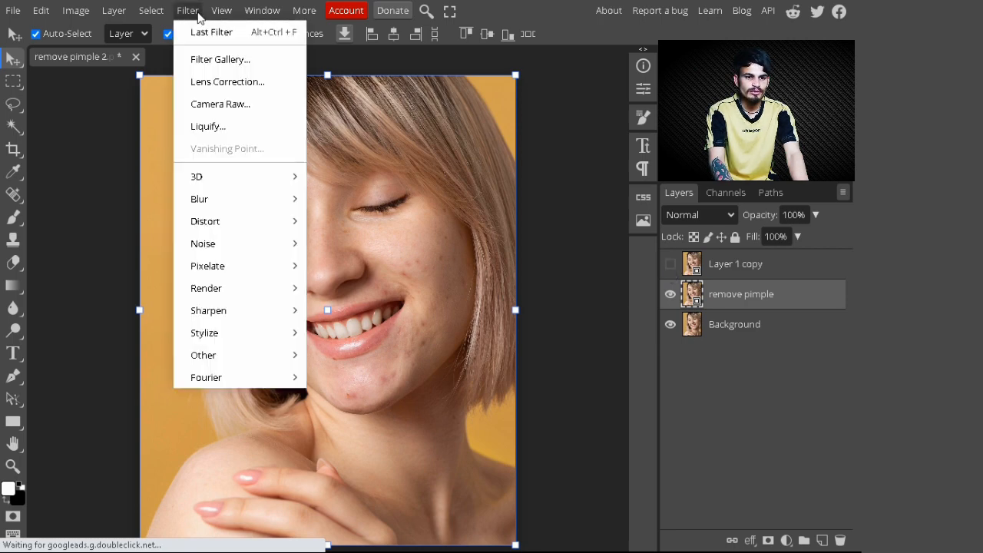
pyautogui.moveTo(228, 205)
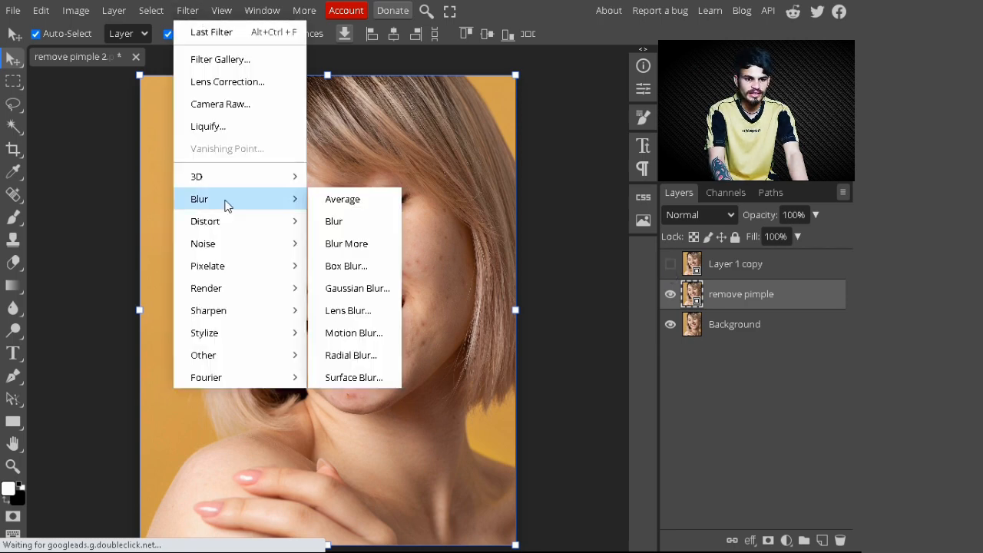
pyautogui.click(360, 288)
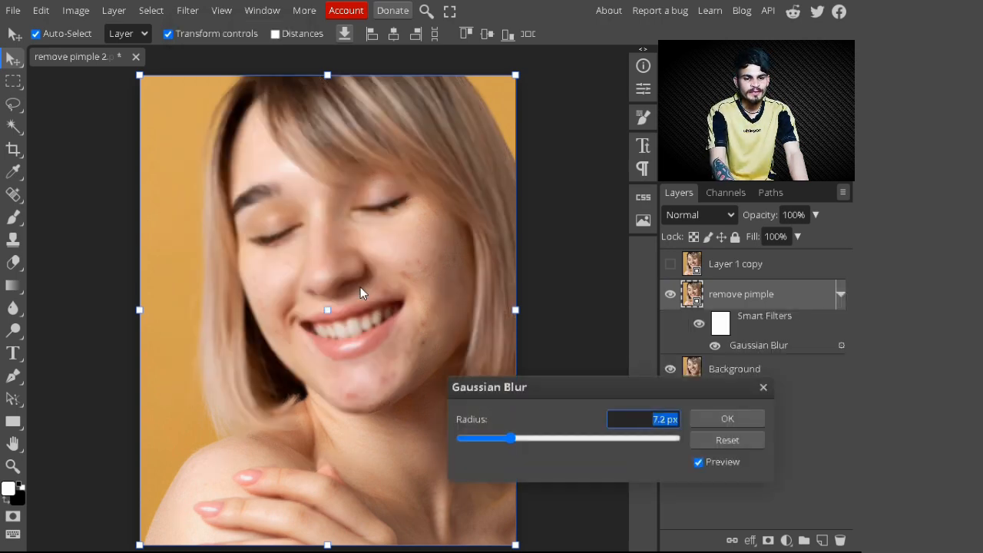
pyautogui.moveTo(581, 381); pyautogui.dragTo(631, 329)
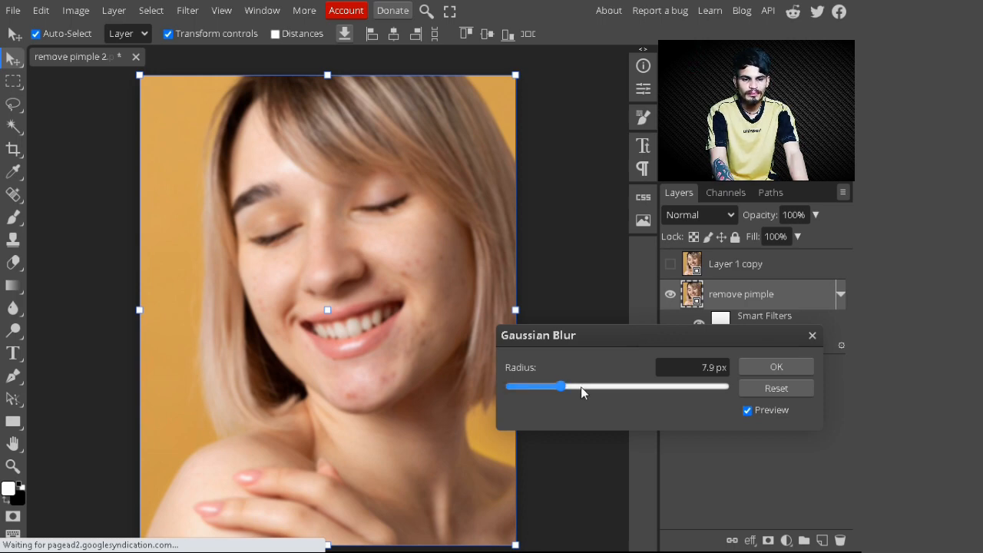
pyautogui.moveTo(581, 386); pyautogui.dragTo(589, 388)
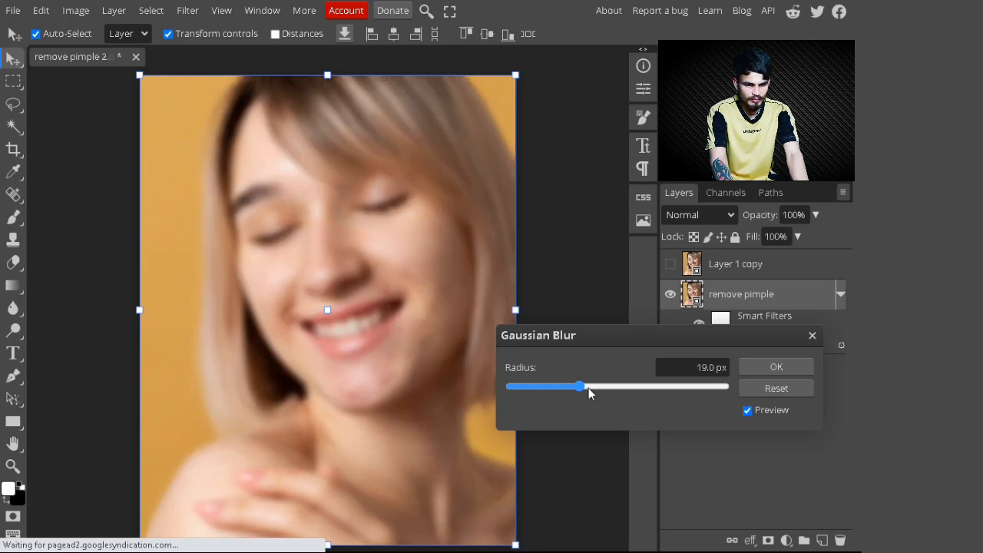
pyautogui.moveTo(589, 388); pyautogui.dragTo(582, 392)
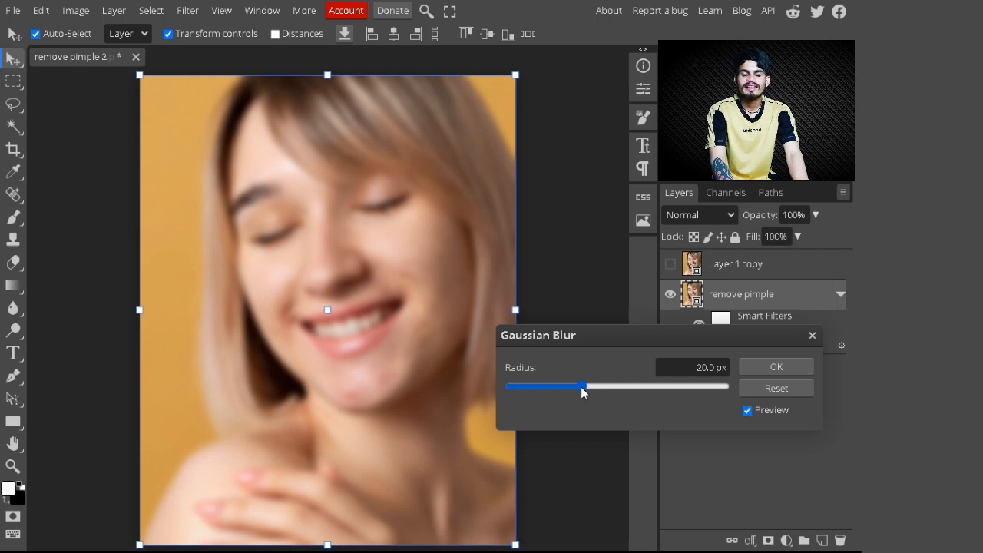
pyautogui.click(792, 368)
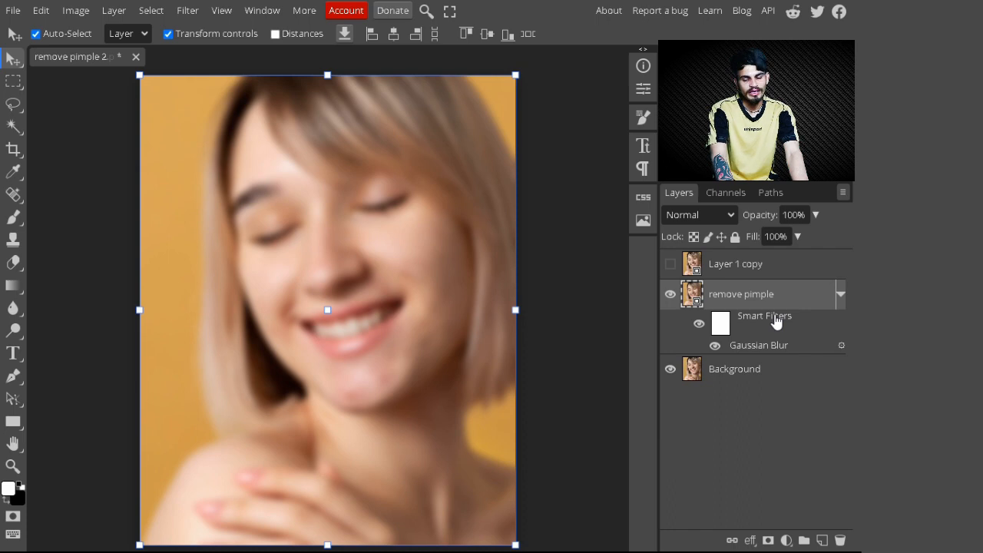
# Show Layer 1 copy again and rename it "texture"
pyautogui.click(671, 264)
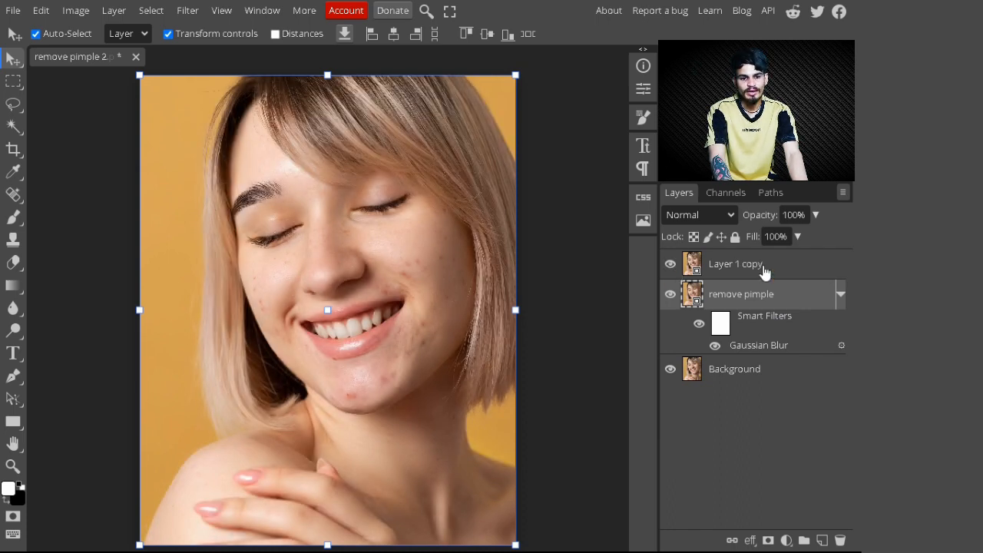
pyautogui.click(739, 268)
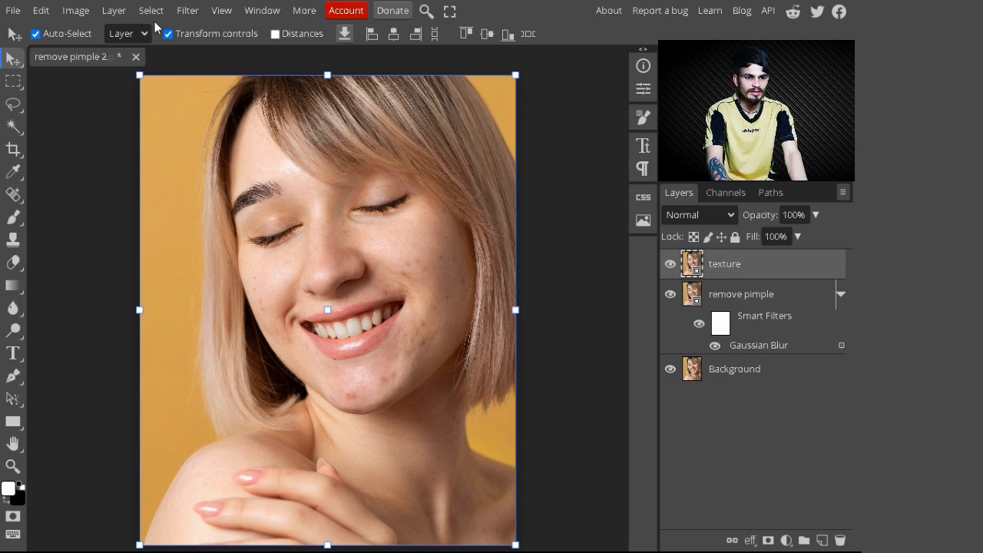
# Apply a High Pass filter with an 8.3 px radius to the texture layer and set its blend mode to Vivid Light
pyautogui.click(197, 11)
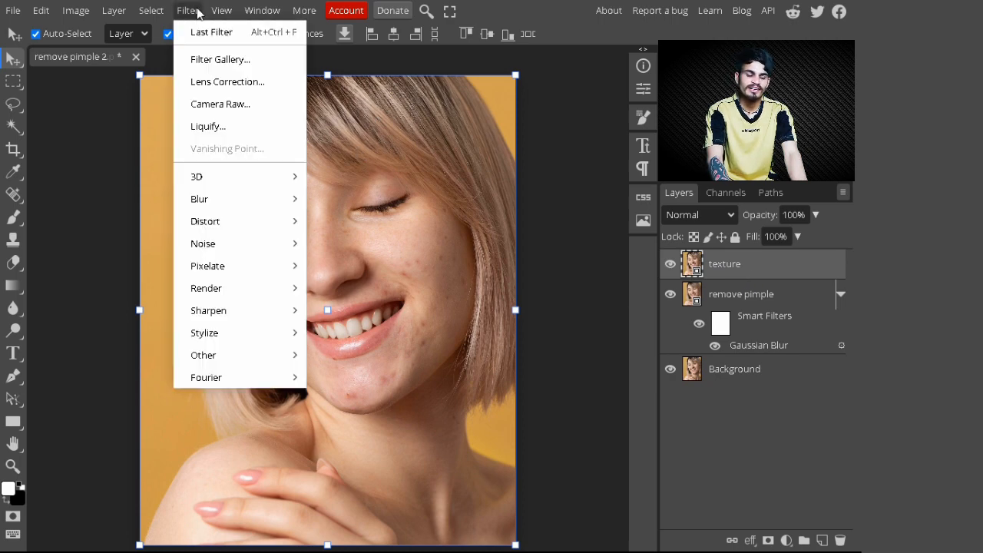
pyautogui.moveTo(245, 330)
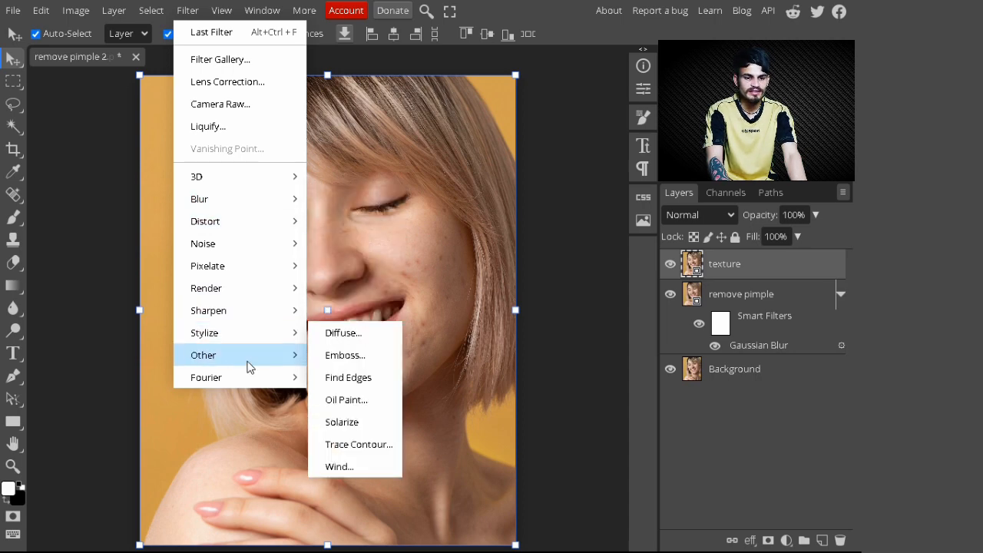
pyautogui.moveTo(246, 356)
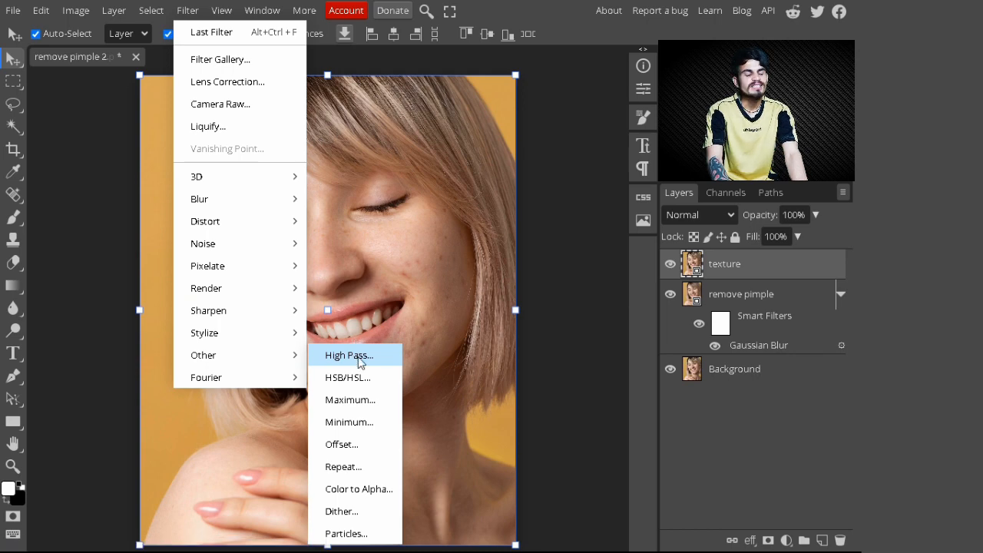
pyautogui.click(359, 358)
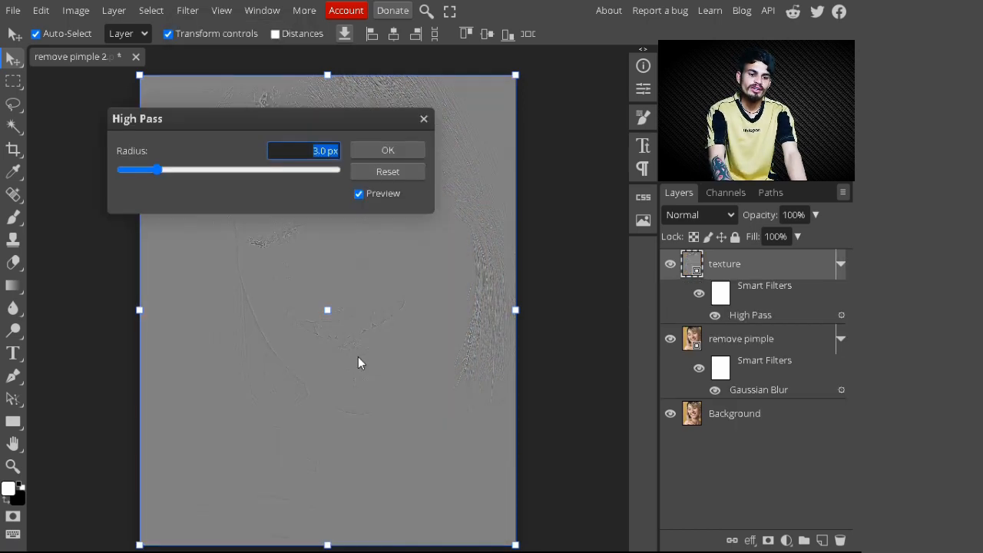
pyautogui.moveTo(284, 122); pyautogui.dragTo(612, 335)
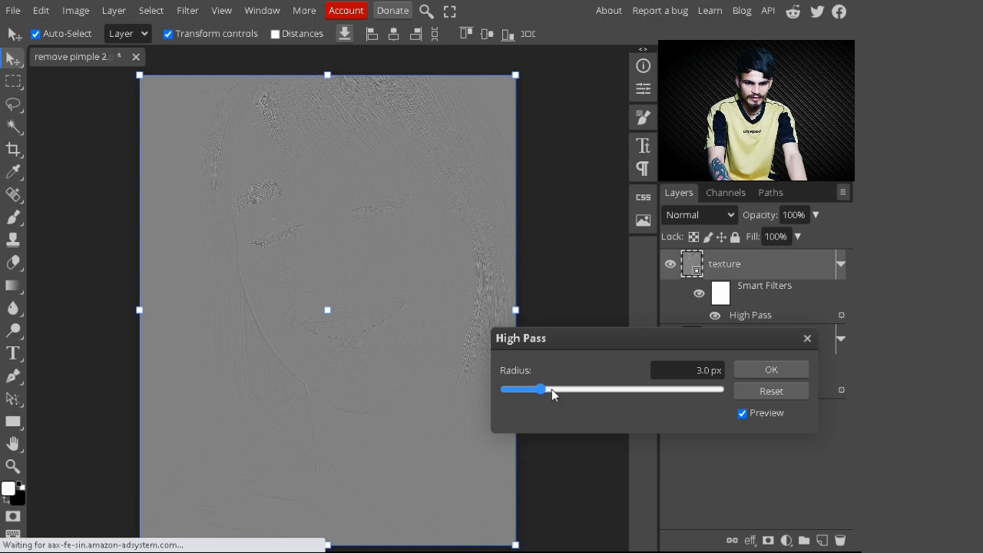
pyautogui.moveTo(551, 388); pyautogui.dragTo(558, 393)
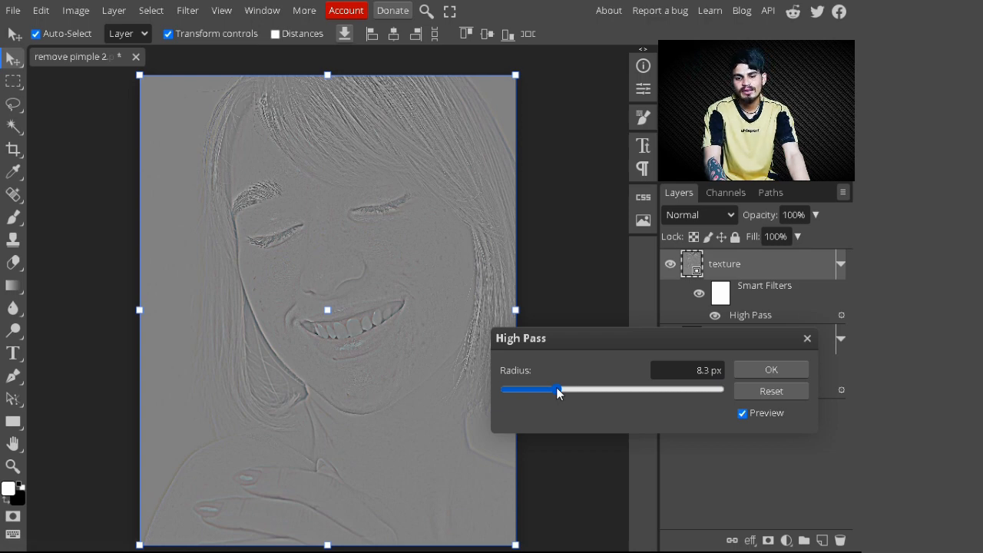
pyautogui.click(706, 370)
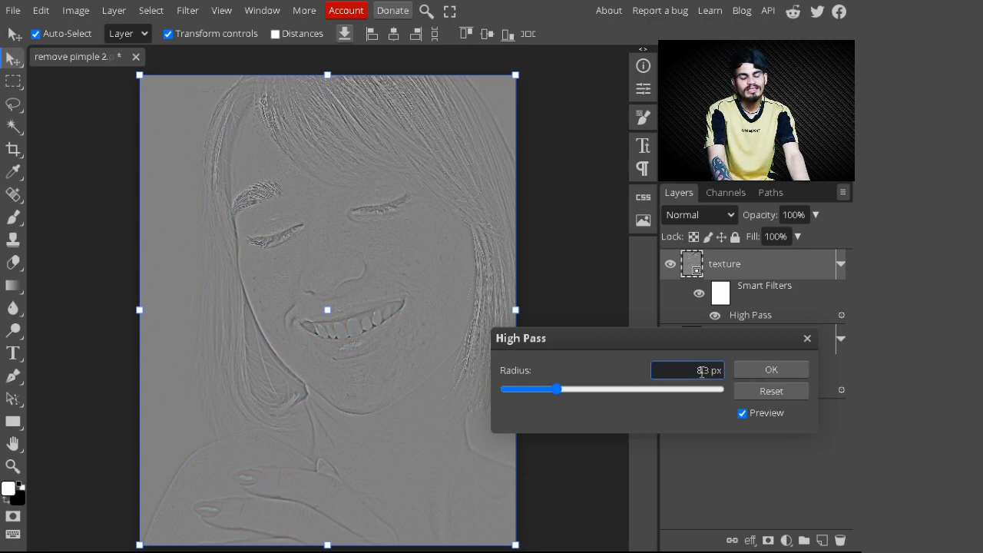
pyautogui.click(783, 370)
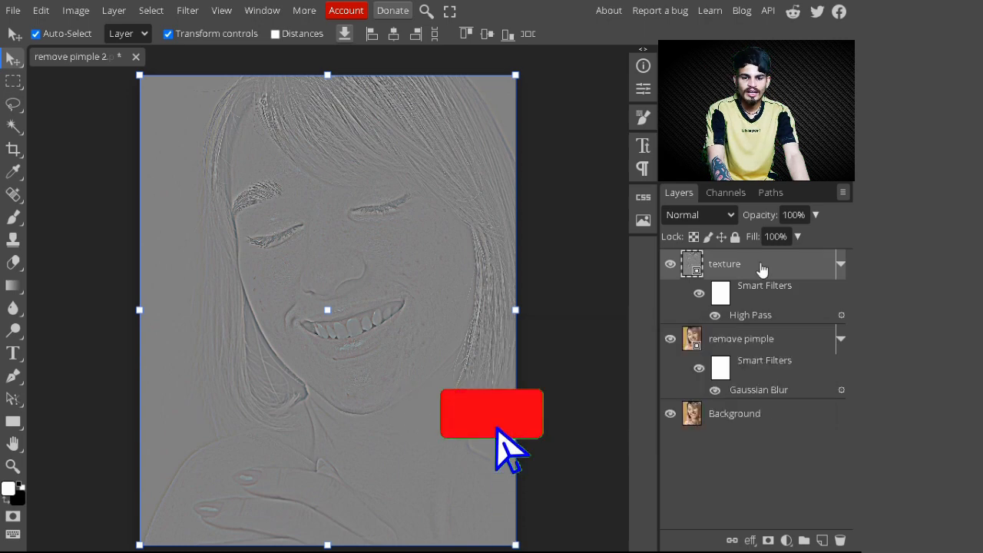
pyautogui.click(710, 215)
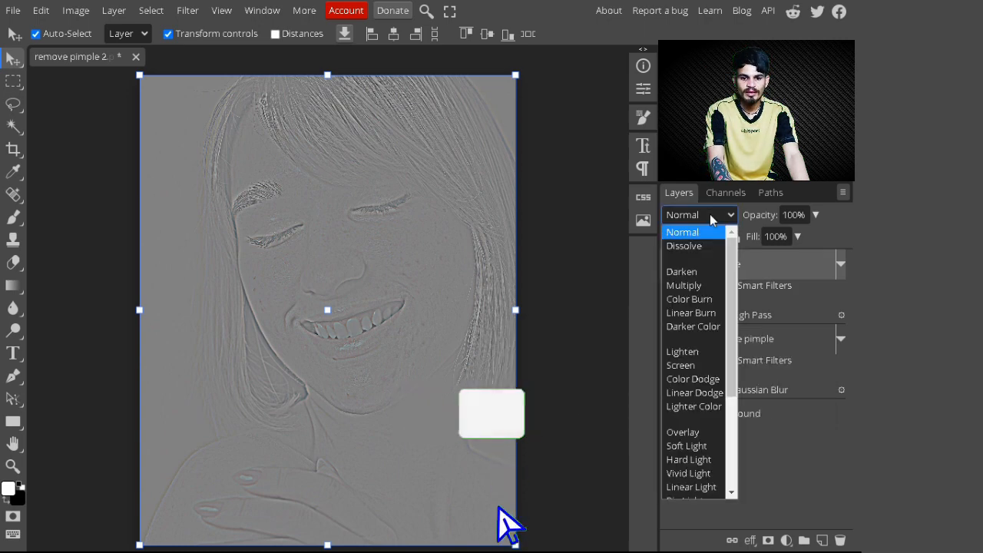
pyautogui.click(712, 472)
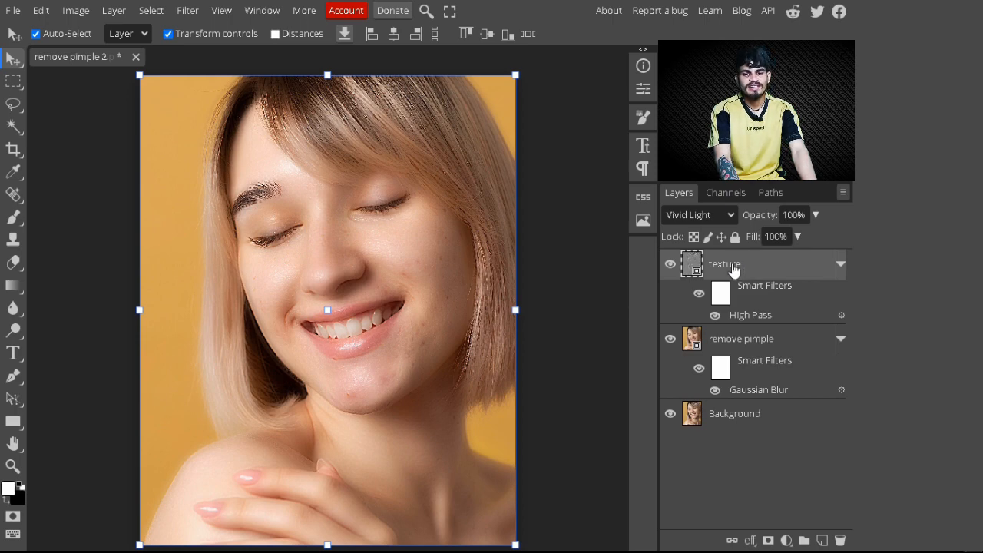
# Group the texture and remove pimple layers into a folder and name the folder "remove pimple"
pyautogui.click(775, 342)
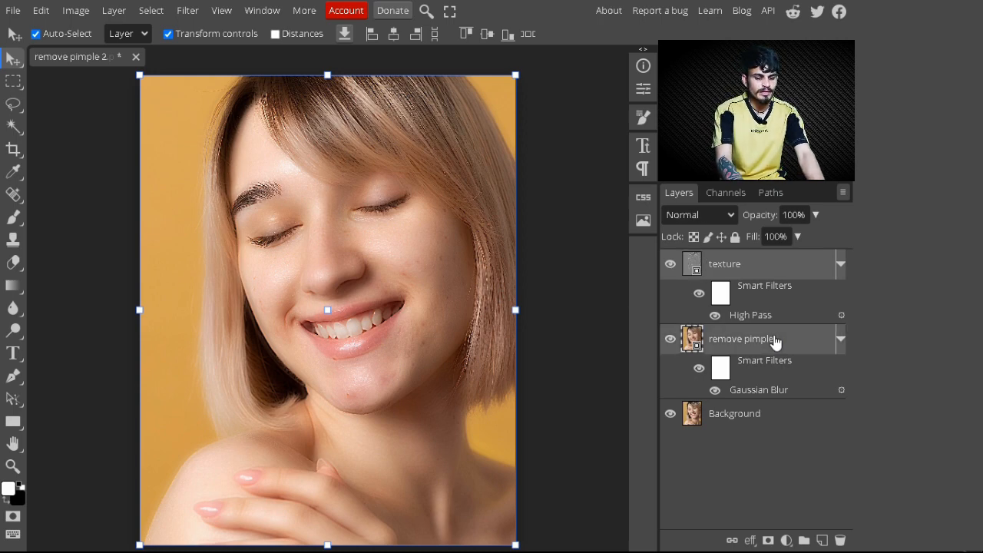
pyautogui.hotkey('ctrl', 'g')
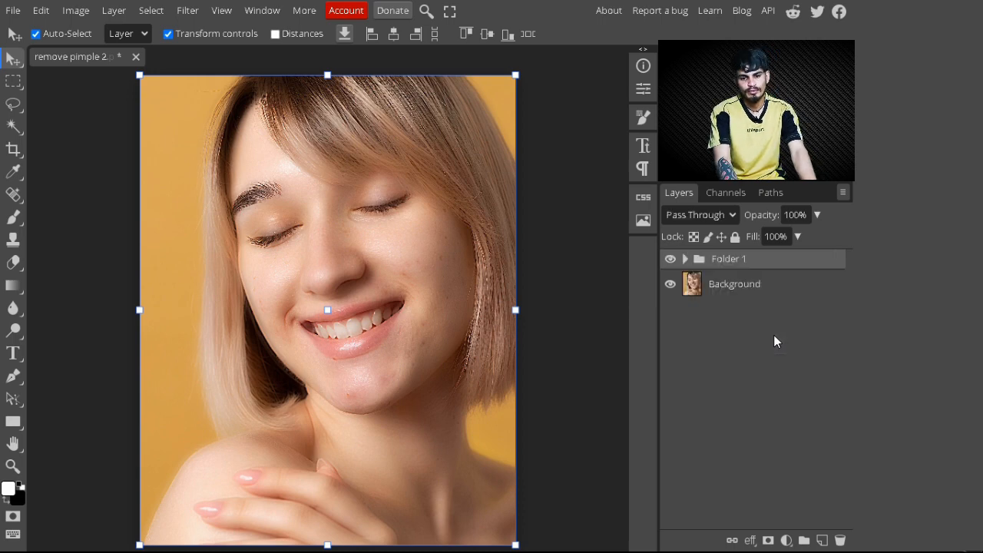
pyautogui.doubleClick(739, 261)
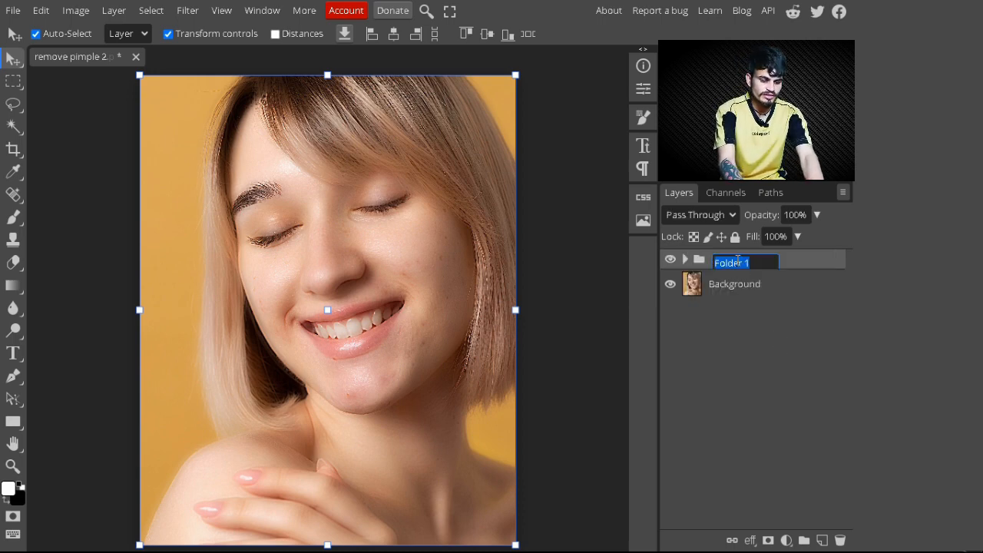
pyautogui.write('remov')
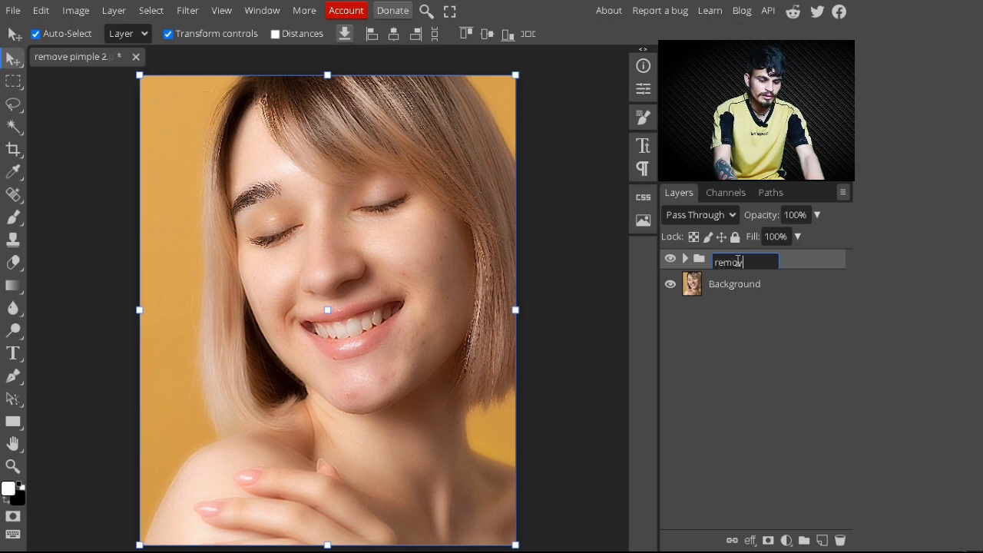
pyautogui.write('e pimple')
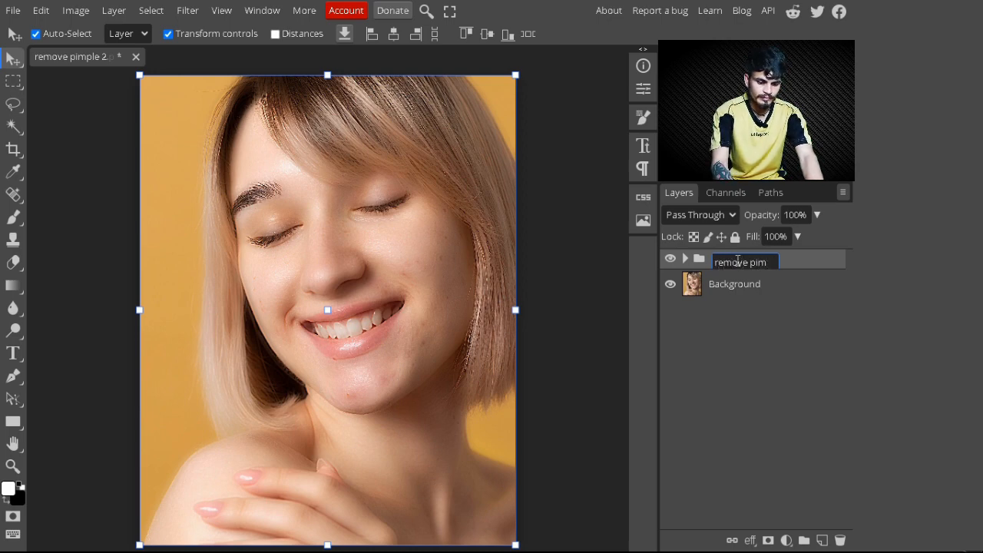
pyautogui.press('Return')
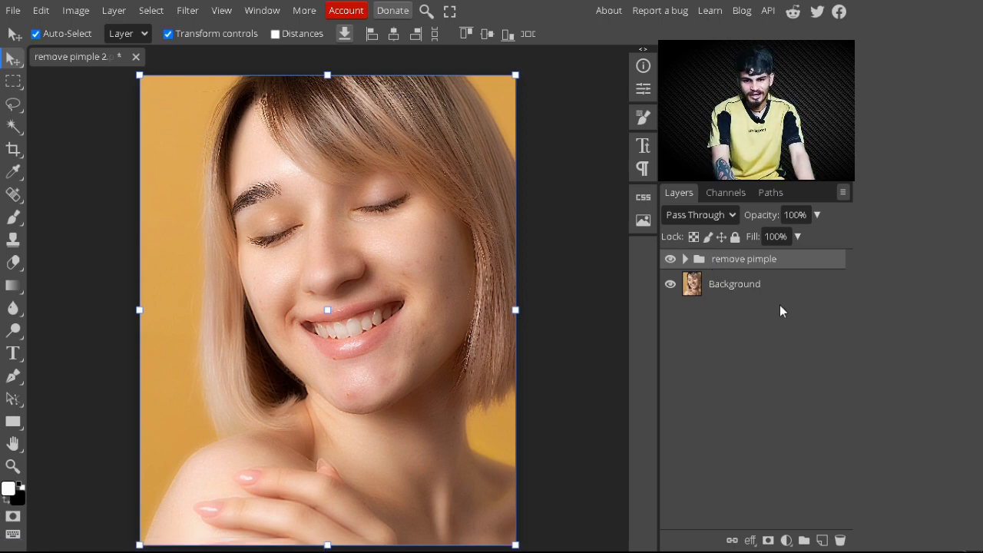
# Add a raster mask to the remove pimple folder and invert the mask to black
pyautogui.click(768, 540)
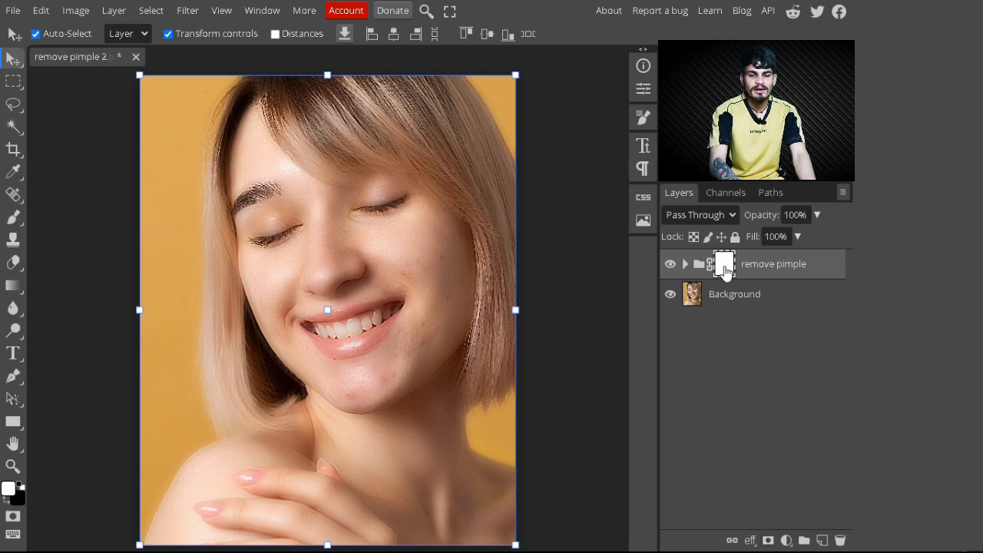
pyautogui.hotkey('ctrl', 'i')
# Set up the Brush tool with the soft round tip at 0% hardness and a size of 200 px
pyautogui.press('b')
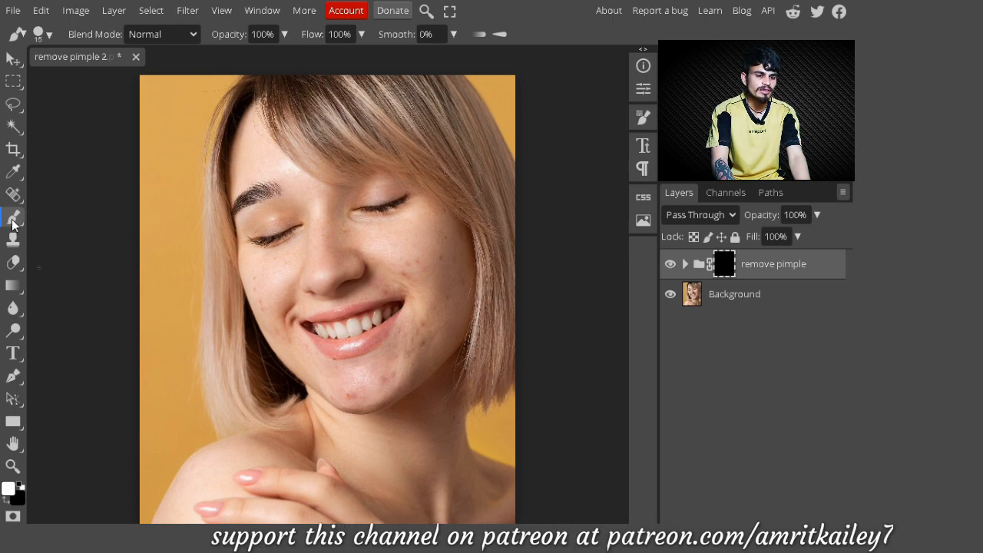
pyautogui.click(39, 34)
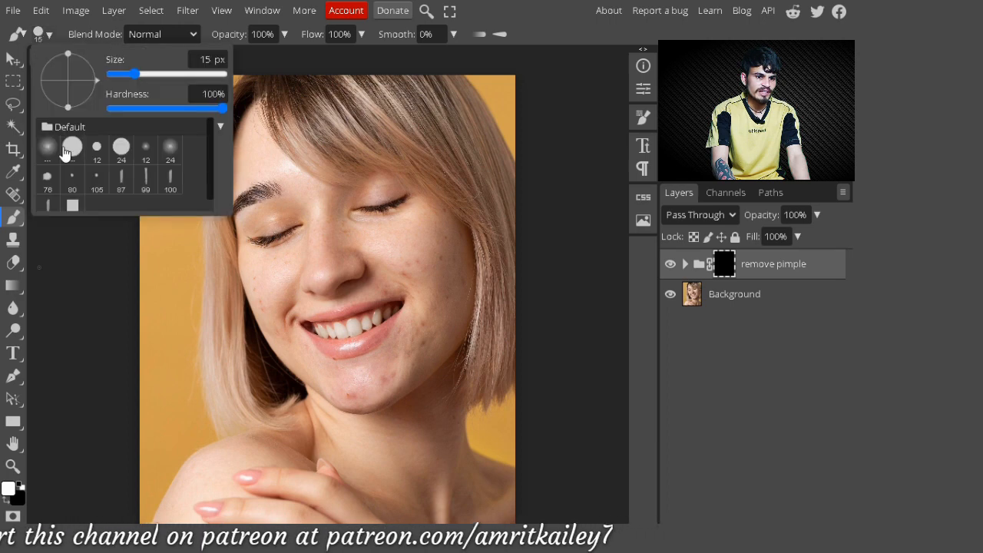
pyautogui.click(48, 148)
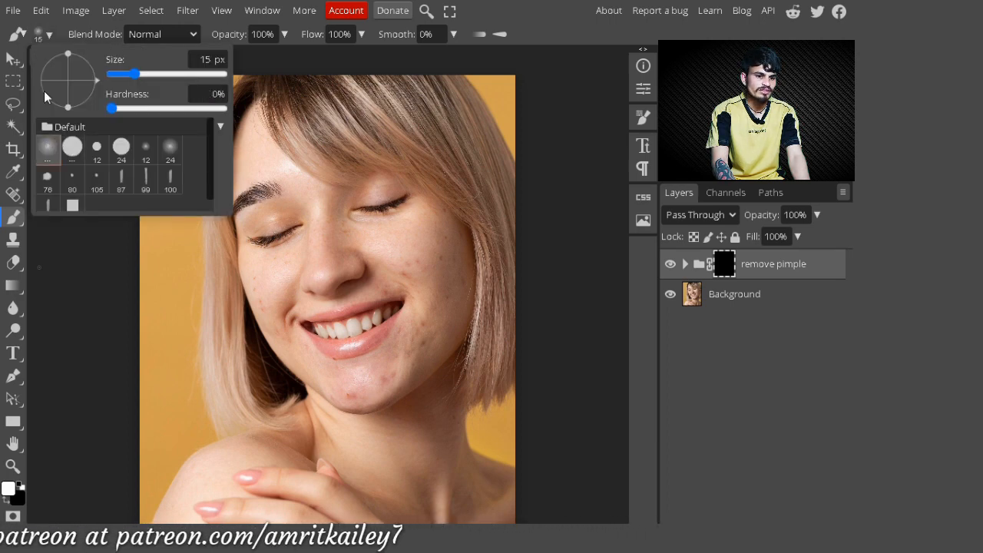
pyautogui.click(44, 35)
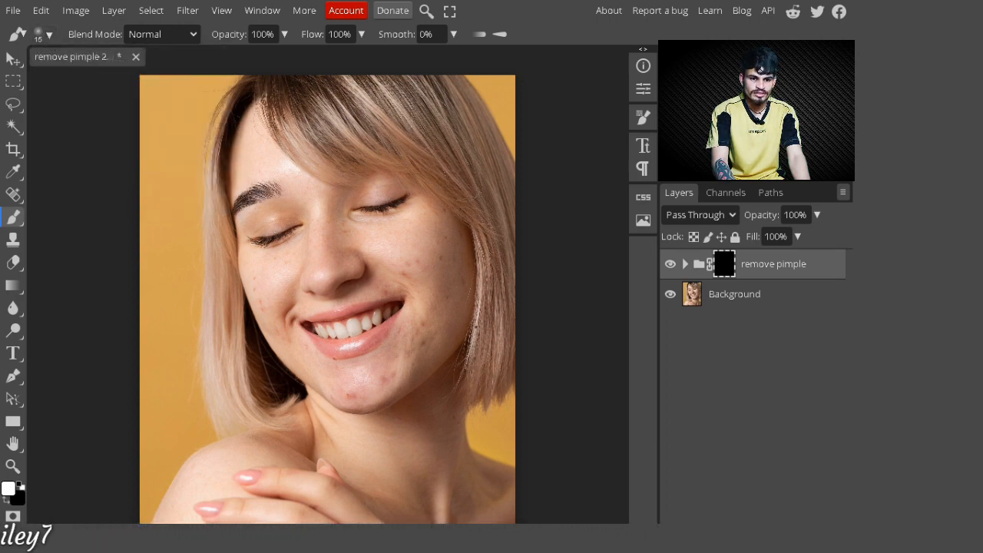
pyautogui.press(']')
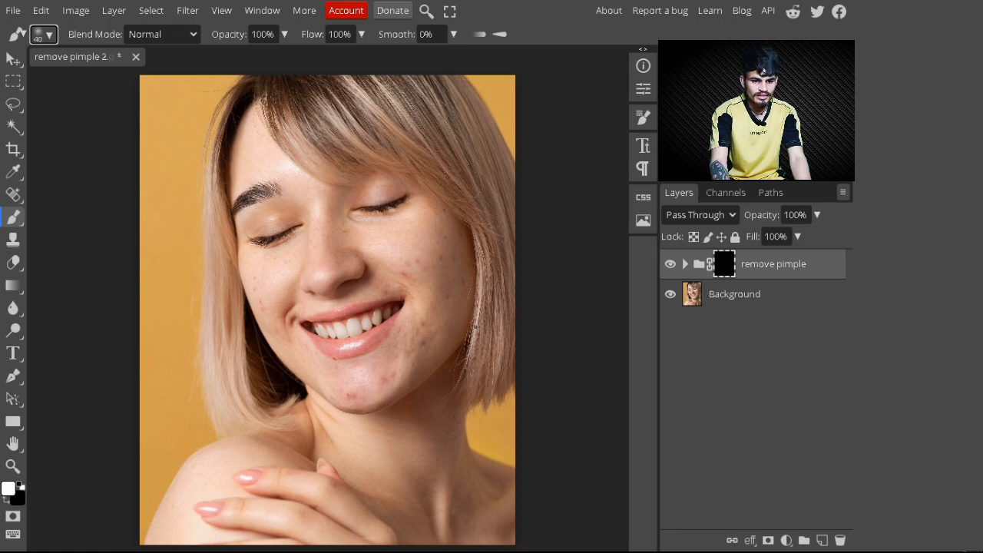
pyautogui.press(']')
pyautogui.press(']')
pyautogui.press(']')
pyautogui.press(']')
pyautogui.press(']')
pyautogui.press(']')
pyautogui.press(']')
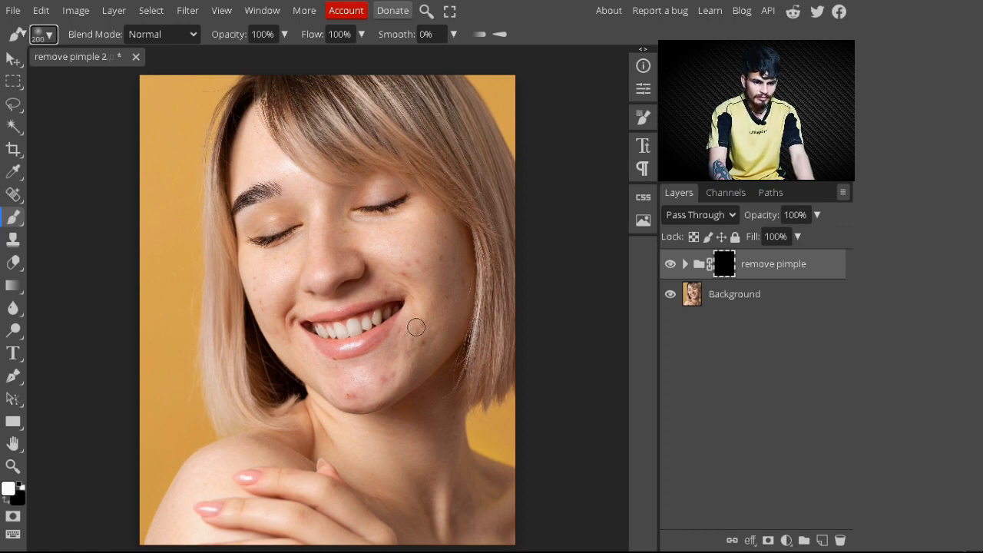
# Paint white on the remove pimple folder's mask over the blemishes on both cheeks, around the mouth and on the chin
pyautogui.moveTo(416, 284)
pyautogui.mouseDown()
pyautogui.moveTo(404, 268)
pyautogui.moveTo(438, 250)
pyautogui.mouseUp()
pyautogui.moveTo(267, 297); pyautogui.dragTo(268, 266)
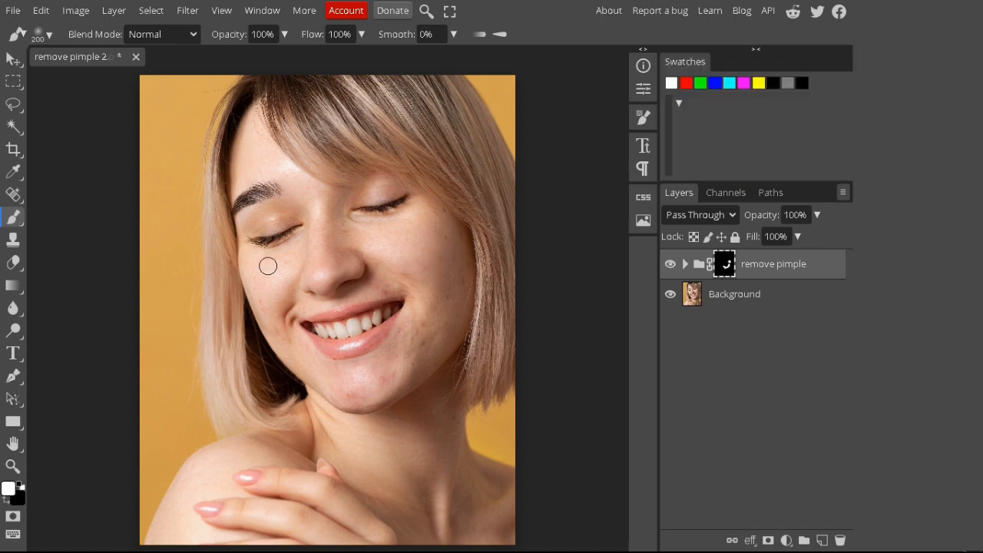
pyautogui.moveTo(398, 274); pyautogui.dragTo(393, 243)
pyautogui.moveTo(405, 358)
pyautogui.mouseDown()
pyautogui.moveTo(418, 338)
pyautogui.moveTo(410, 260)
pyautogui.mouseUp()
pyautogui.hotkey('ctrl', '+')
pyautogui.hotkey('ctrl', '+')
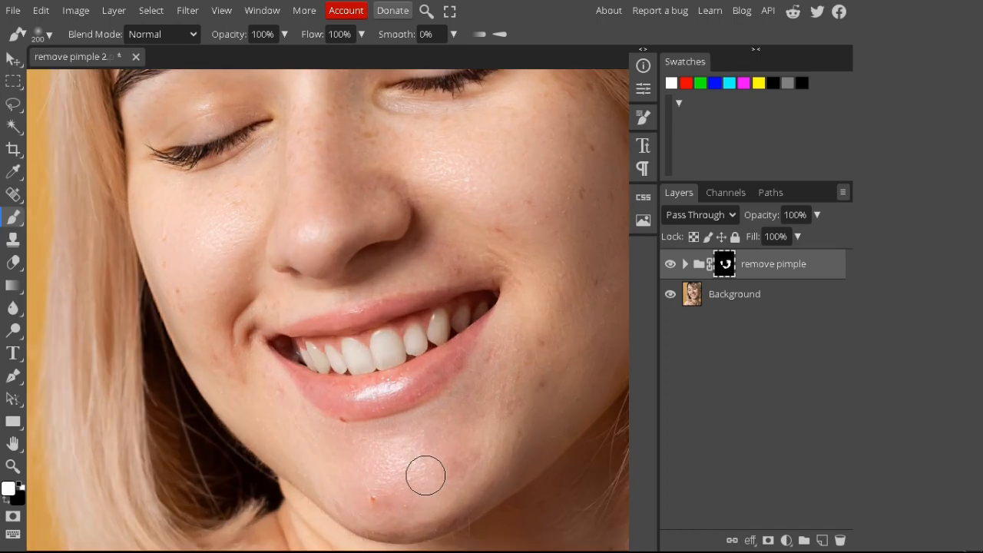
pyautogui.hotkey('ctrl', '-')
pyautogui.hotkey('ctrl', '-')
pyautogui.hotkey('ctrl', '+')
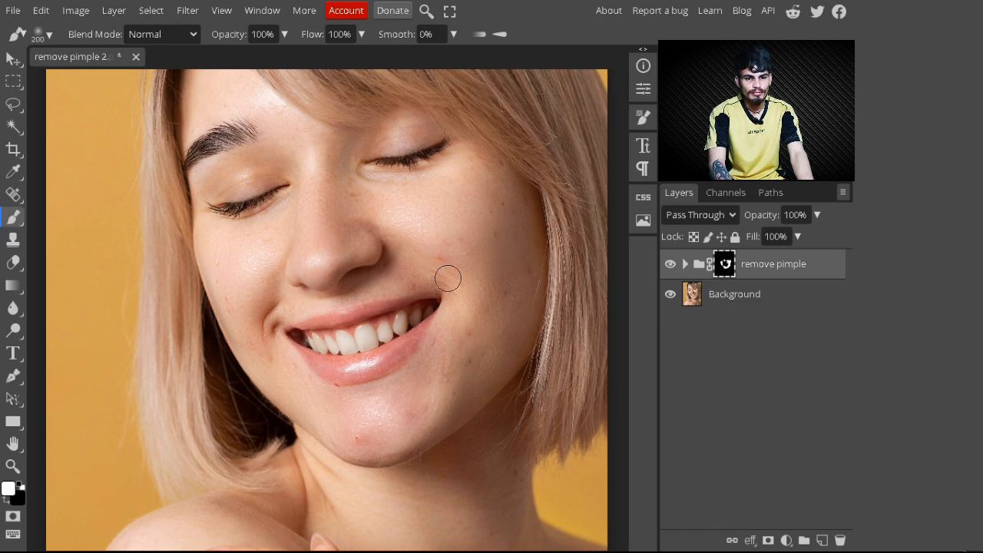
# Hide and show the remove pimple folder again to compare the portrait before and after the retouch
pyautogui.hotkey('ctrl', '0')
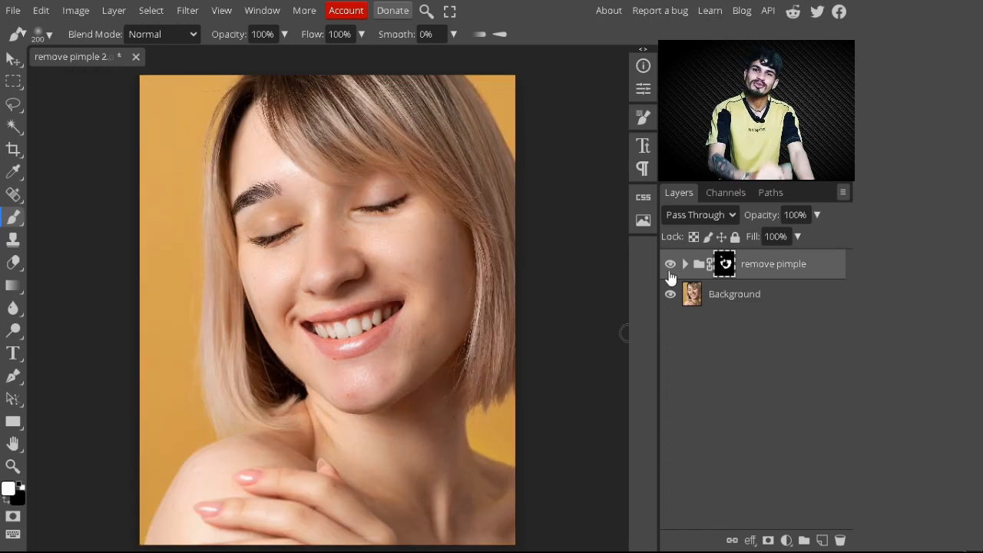
pyautogui.click(670, 264)
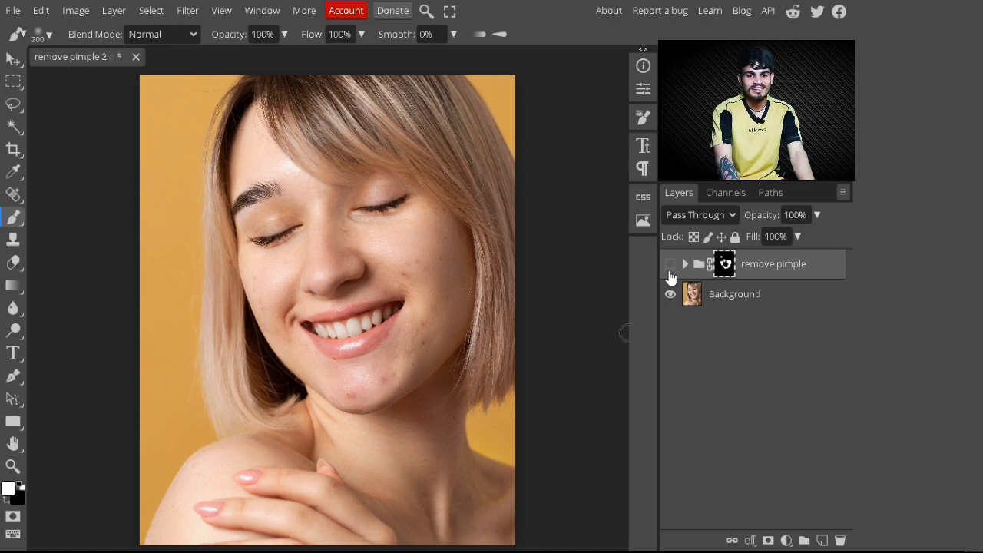
pyautogui.click(670, 264)
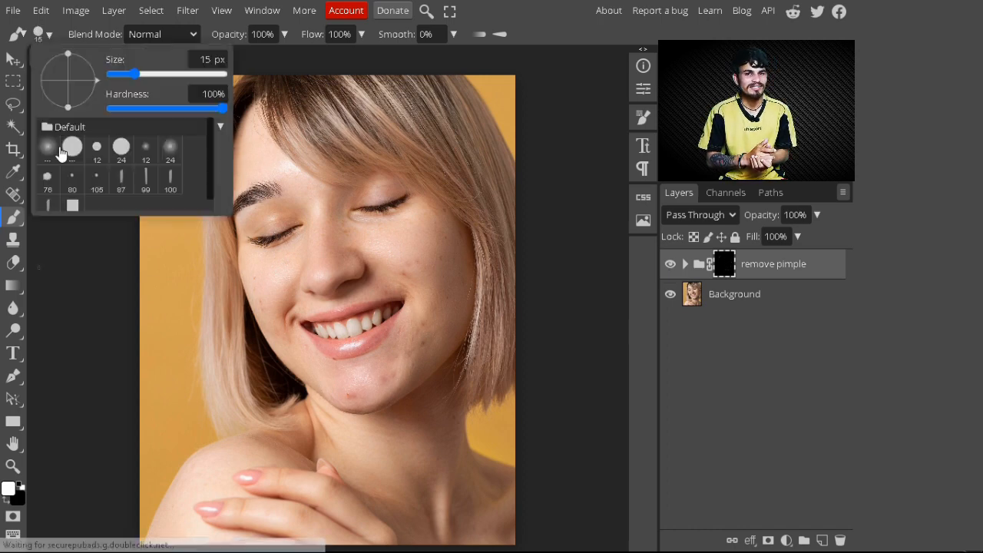
# Choose the soft round brush tip with 0% hardness for painting on the black folder mask
pyautogui.click(48, 148)
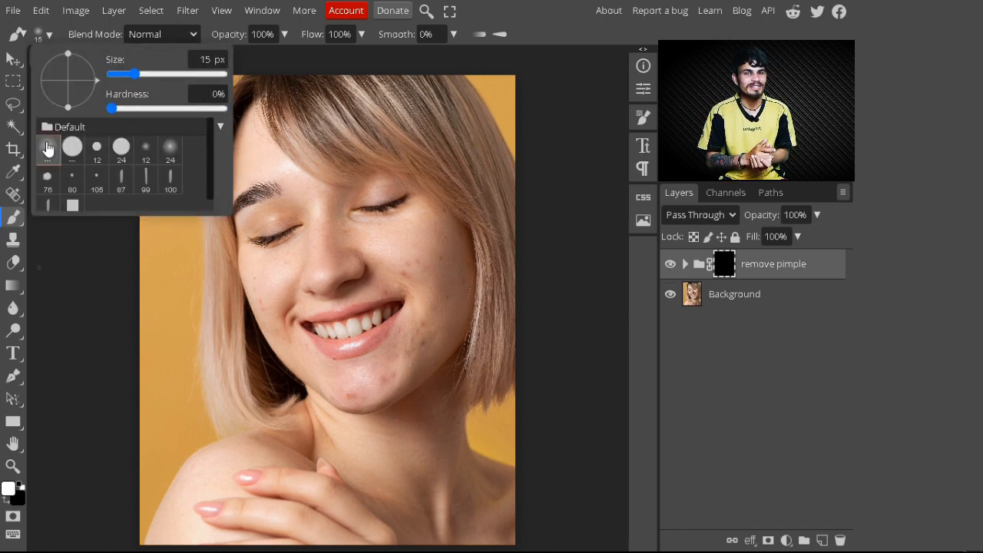
pyautogui.click(45, 34)
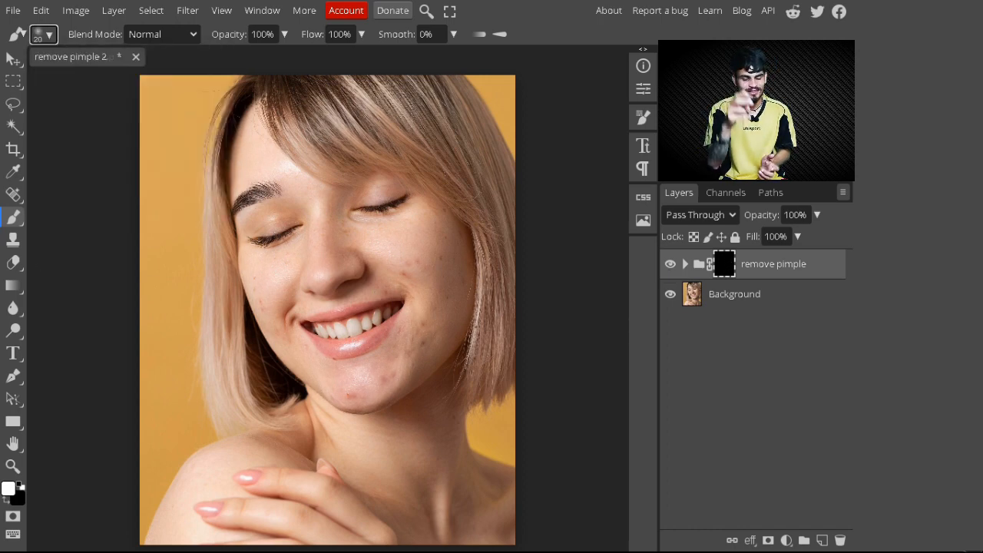